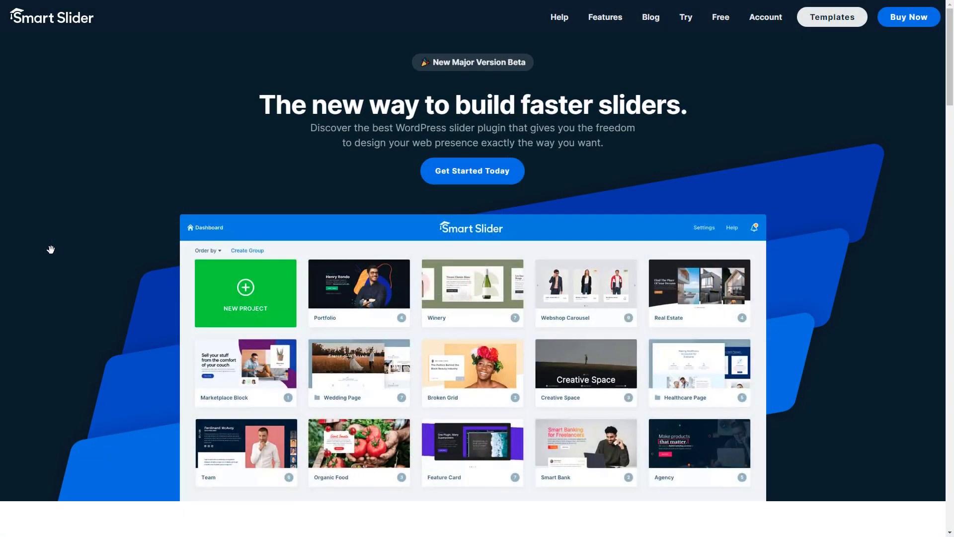
{"action": "scroll", "coordinate": [53, 262], "scroll_direction": "down", "scroll_amount": 3}
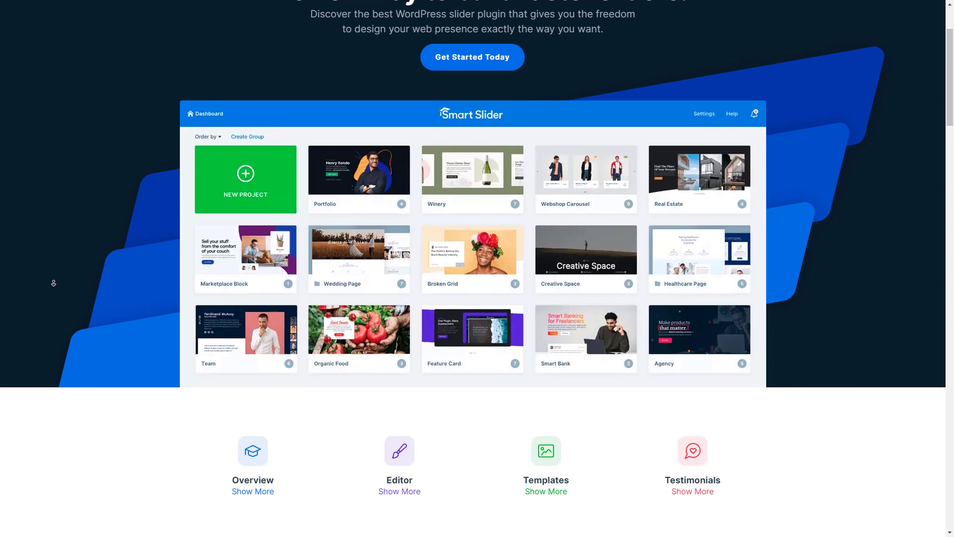
{"action": "scroll", "coordinate": [54, 283], "scroll_direction": "down", "scroll_amount": 1}
{"action": "scroll", "coordinate": [53, 283], "scroll_direction": "down", "scroll_amount": 1}
{"action": "scroll", "coordinate": [52, 283], "scroll_direction": "down", "scroll_amount": 1}
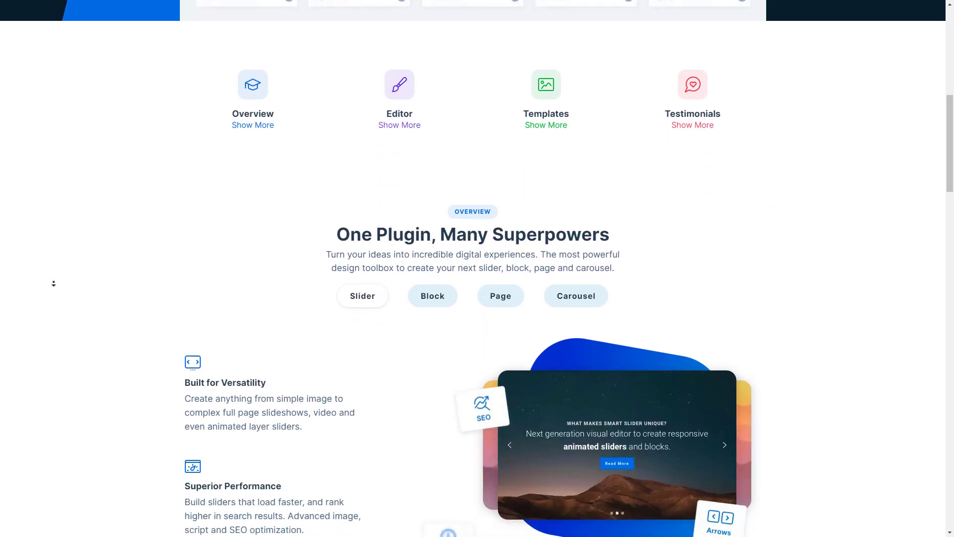
{"action": "scroll", "coordinate": [53, 282], "scroll_direction": "down", "scroll_amount": 1}
{"action": "scroll", "coordinate": [53, 282], "scroll_direction": "down", "scroll_amount": 1}
Step: Bring up the Block features in the One Plugin, Many Superpowers section
{"action": "left_click", "coordinate": [54, 283]}
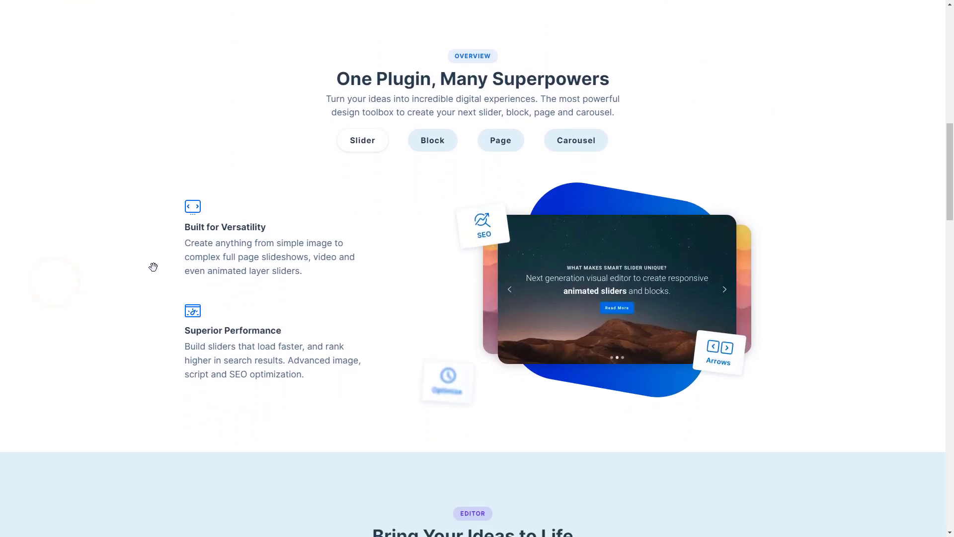
{"action": "left_click", "coordinate": [443, 152]}
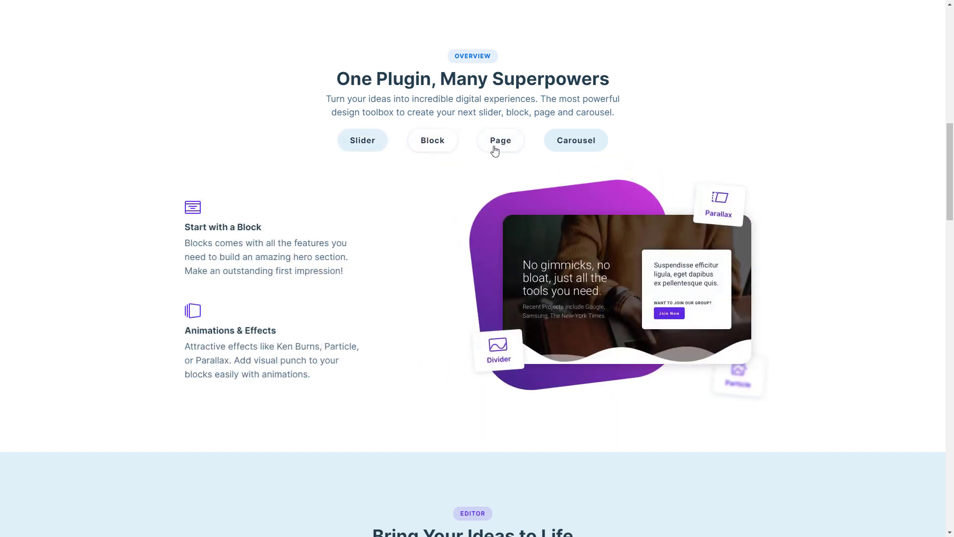
Step: View the Page features, then analyze smartslider3.com in PageSpeed Insights and view desktop results
{"action": "left_click", "coordinate": [494, 151]}
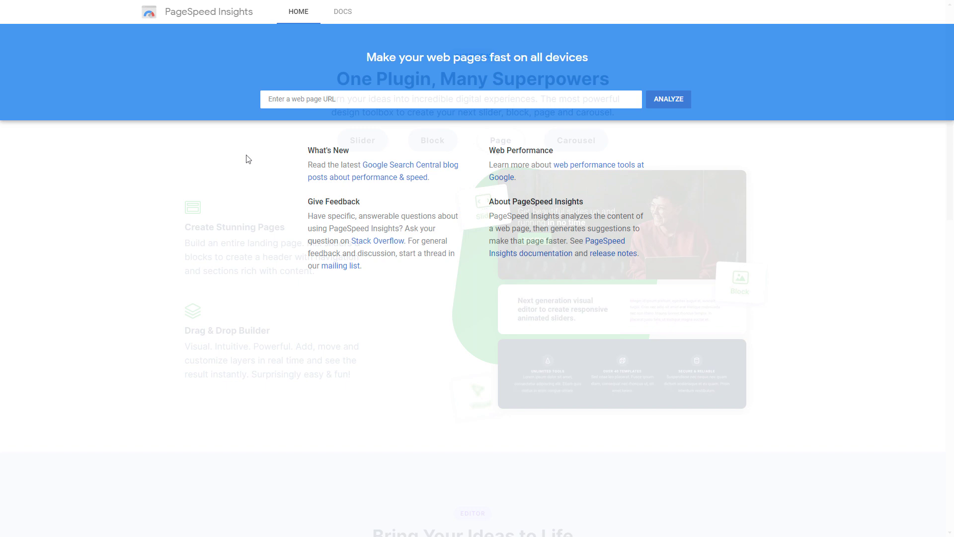
{"action": "left_click", "coordinate": [294, 98]}
{"action": "type", "text": "https://smartslider3.com/"}
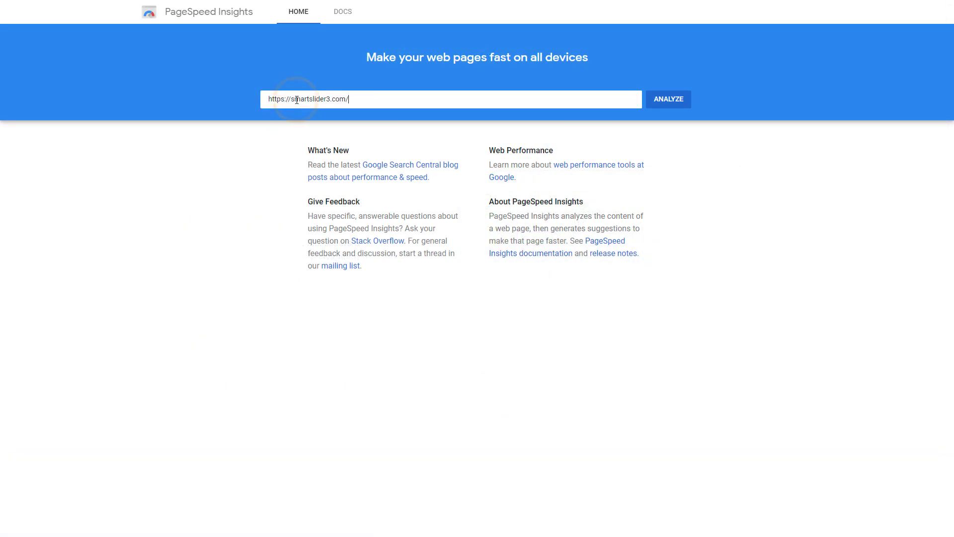
{"action": "left_click", "coordinate": [677, 107]}
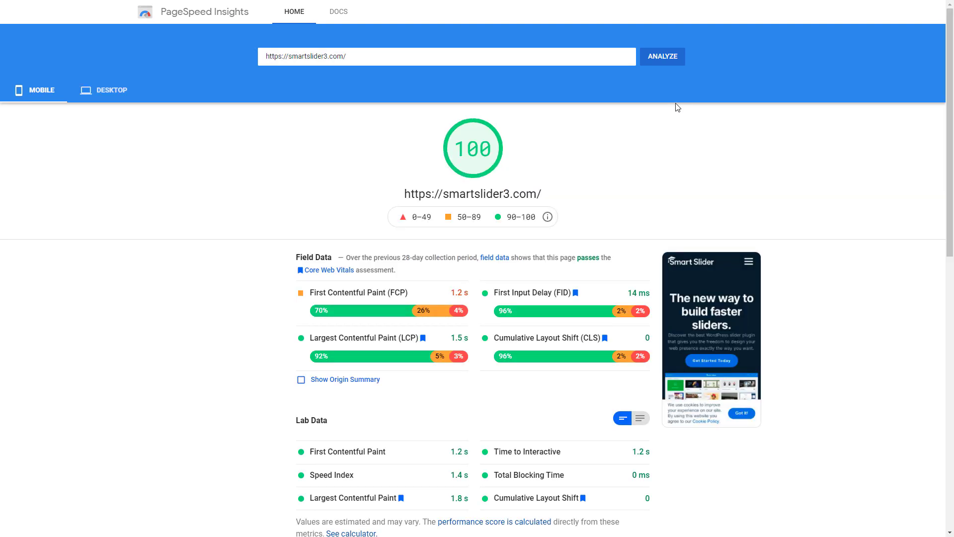
{"action": "left_click", "coordinate": [103, 95]}
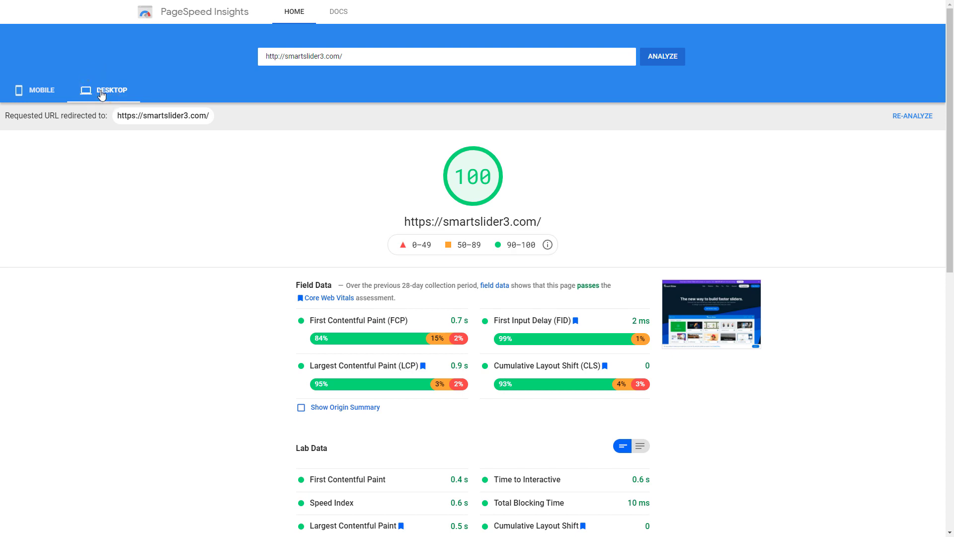
{"action": "scroll", "coordinate": [103, 94], "scroll_direction": "down", "scroll_amount": 3}
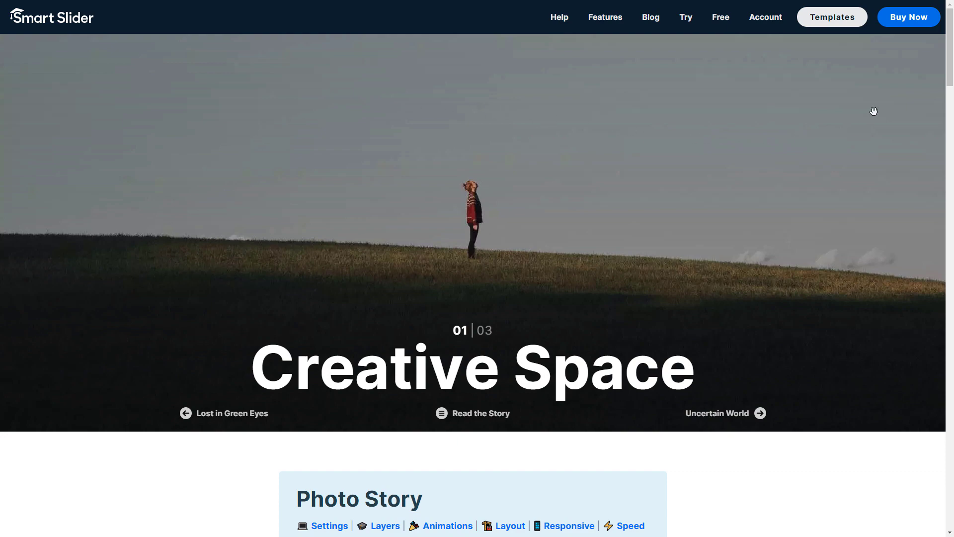
{"action": "left_click_drag", "start_coordinate": [950, 67], "coordinate": [951, 507]}
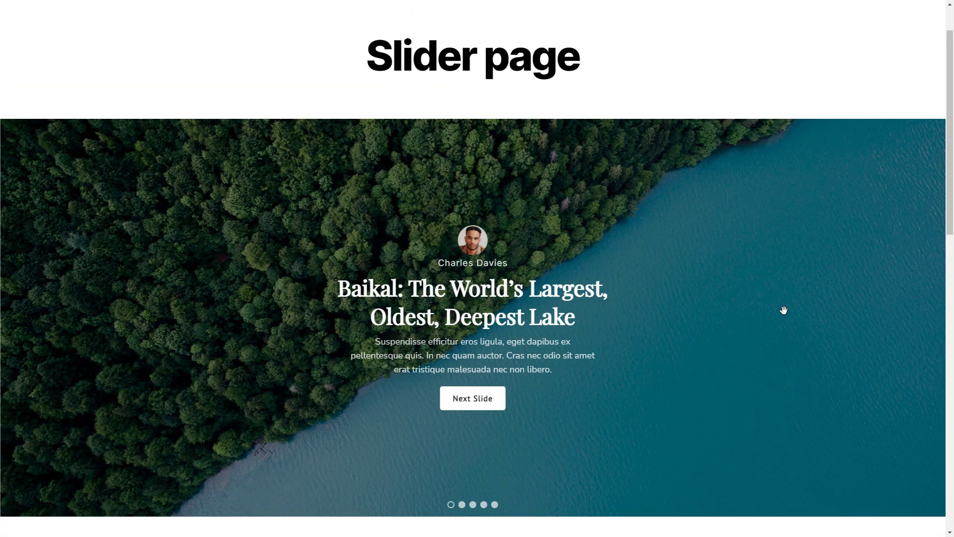
Step: Swipe the slider from Baikal through Sandstorm Lightning to the cabin slide
{"action": "left_click_drag", "start_coordinate": [783, 311], "coordinate": [673, 315]}
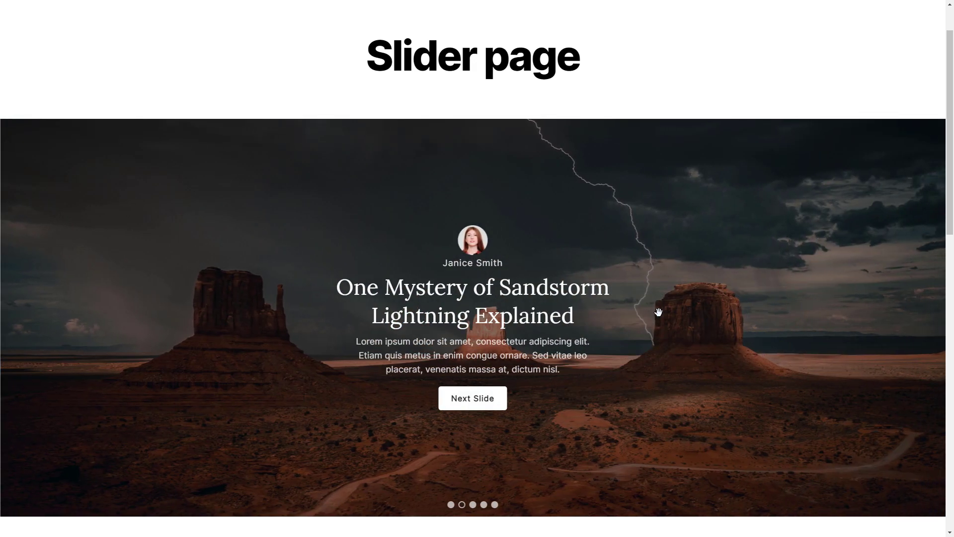
{"action": "left_click_drag", "start_coordinate": [745, 316], "coordinate": [686, 314]}
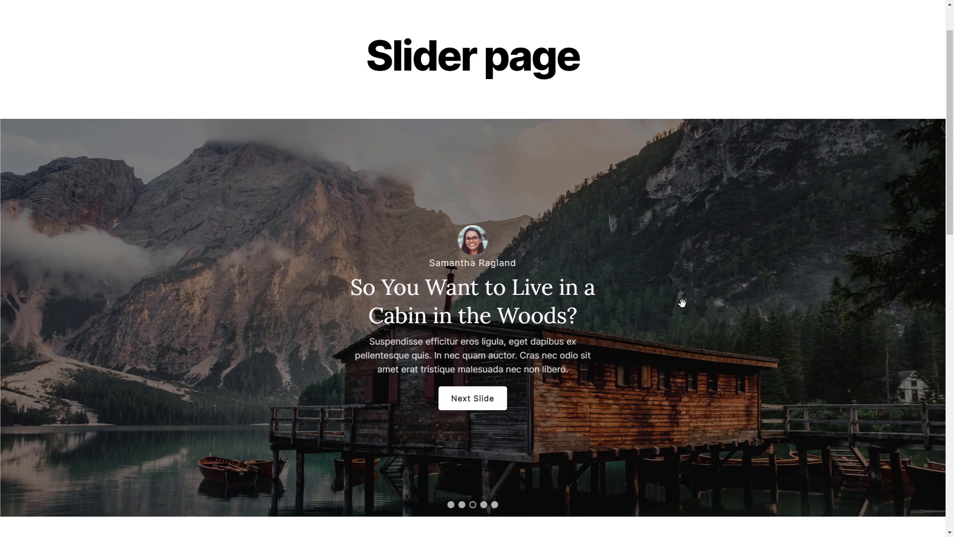
Step: Run a DevTools Lighthouse audit of the Slider page and enlarge the report
{"action": "right_click", "coordinate": [649, 247]}
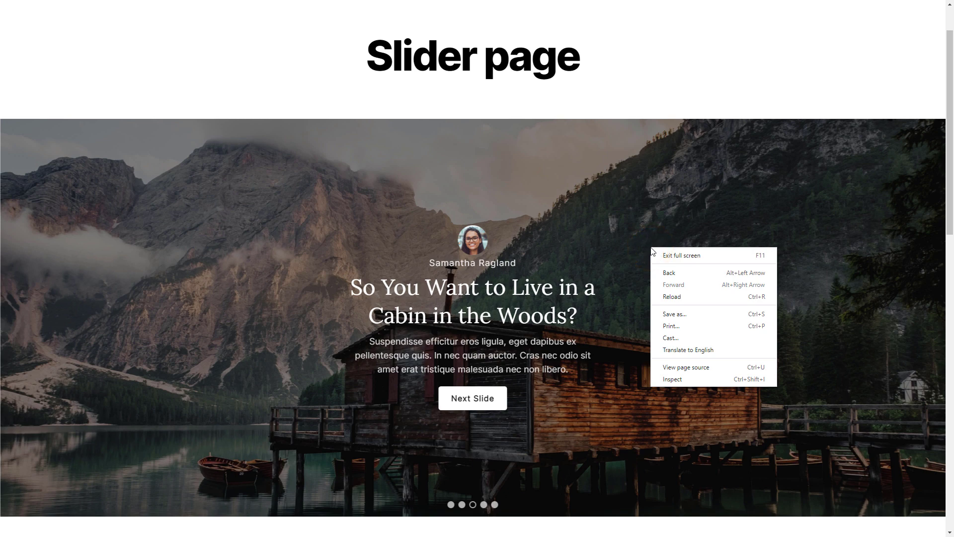
{"action": "left_click", "coordinate": [689, 378]}
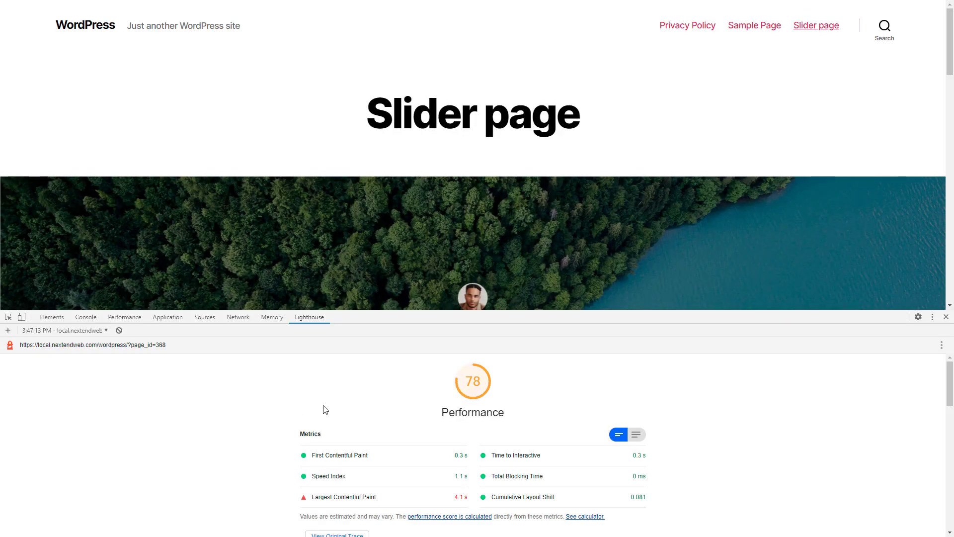
{"action": "left_click_drag", "start_coordinate": [420, 314], "coordinate": [474, 91]}
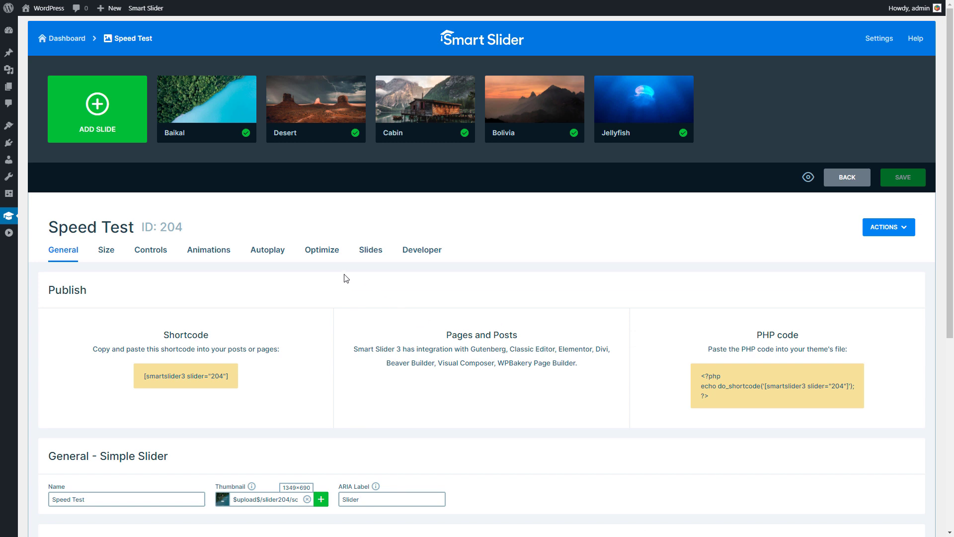
Step: Check the Speed Test slider's Optimize loading types and leave Loading Type on Instant
{"action": "left_click", "coordinate": [323, 259]}
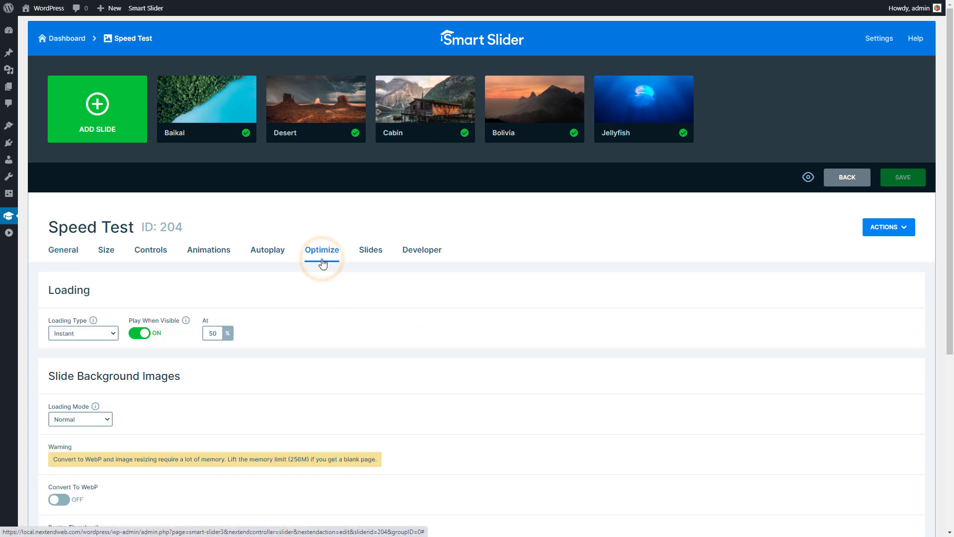
{"action": "scroll", "coordinate": [322, 262], "scroll_direction": "down", "scroll_amount": 2}
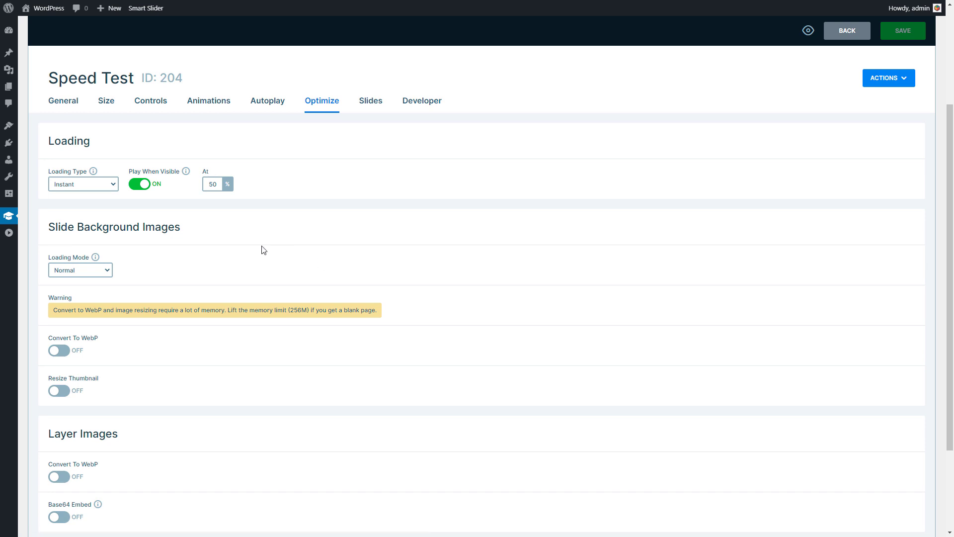
{"action": "left_click", "coordinate": [114, 189]}
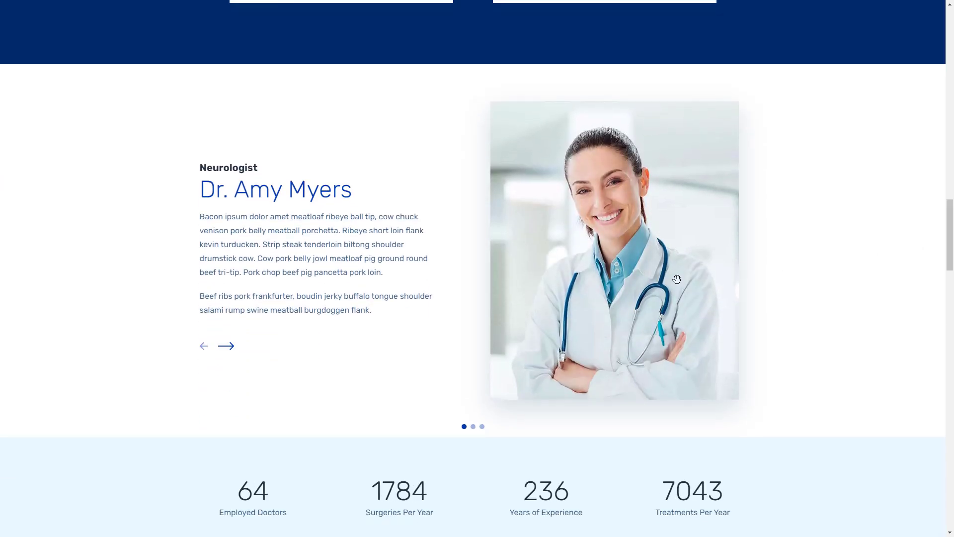
{"action": "left_click", "coordinate": [230, 354]}
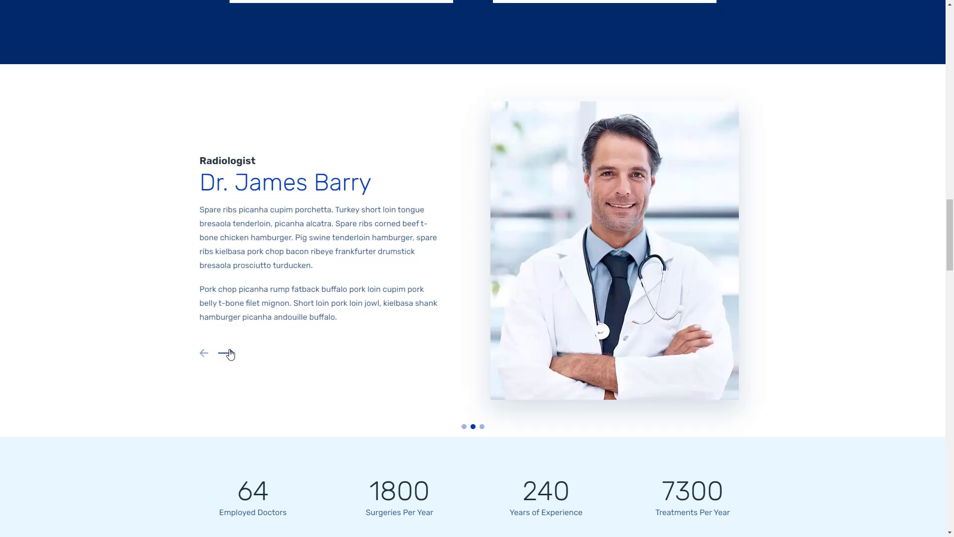
{"action": "left_click", "coordinate": [115, 189]}
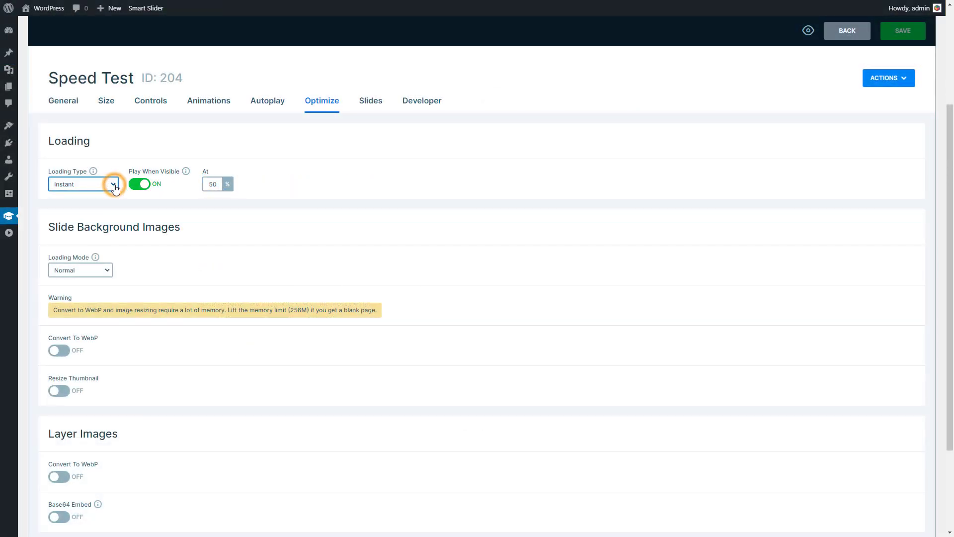
Step: Set slide backgrounds to Lazy loading and swipe the preview to confirm per-slide loading
{"action": "left_click", "coordinate": [109, 272]}
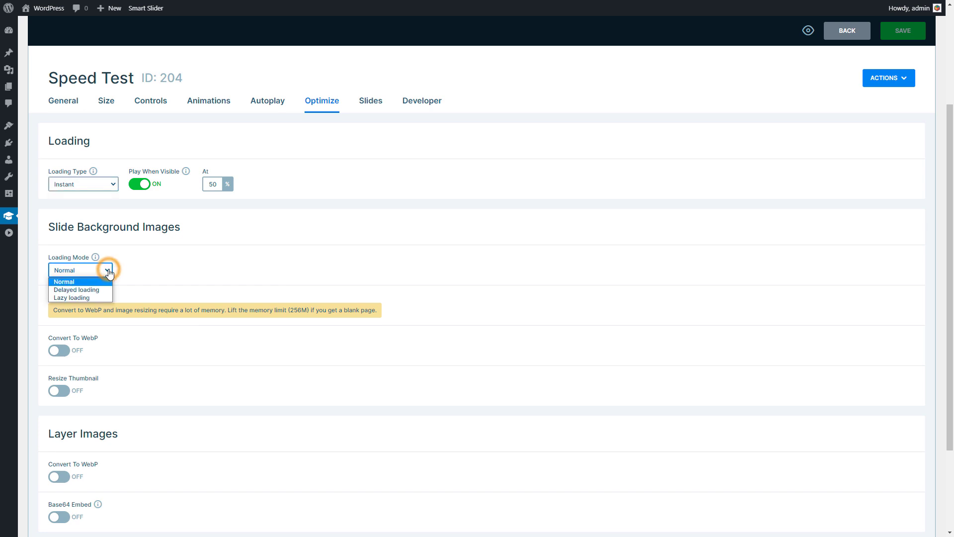
{"action": "left_click", "coordinate": [105, 298]}
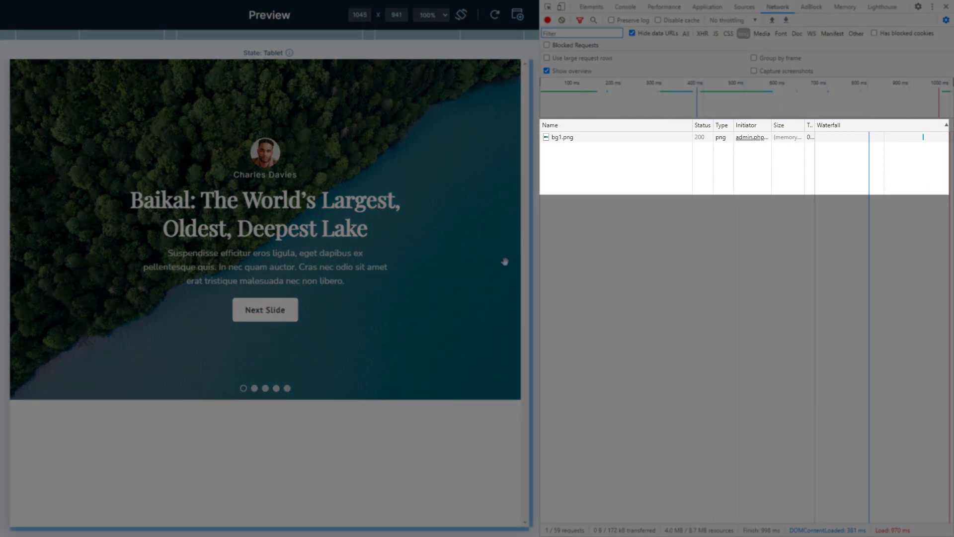
{"action": "left_click_drag", "start_coordinate": [506, 262], "coordinate": [425, 259]}
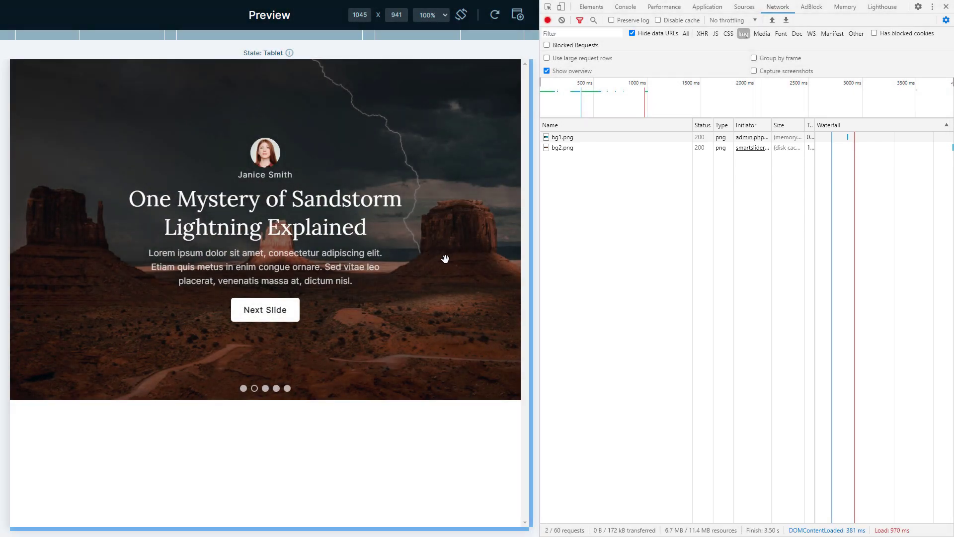
{"action": "left_click_drag", "start_coordinate": [451, 258], "coordinate": [421, 258]}
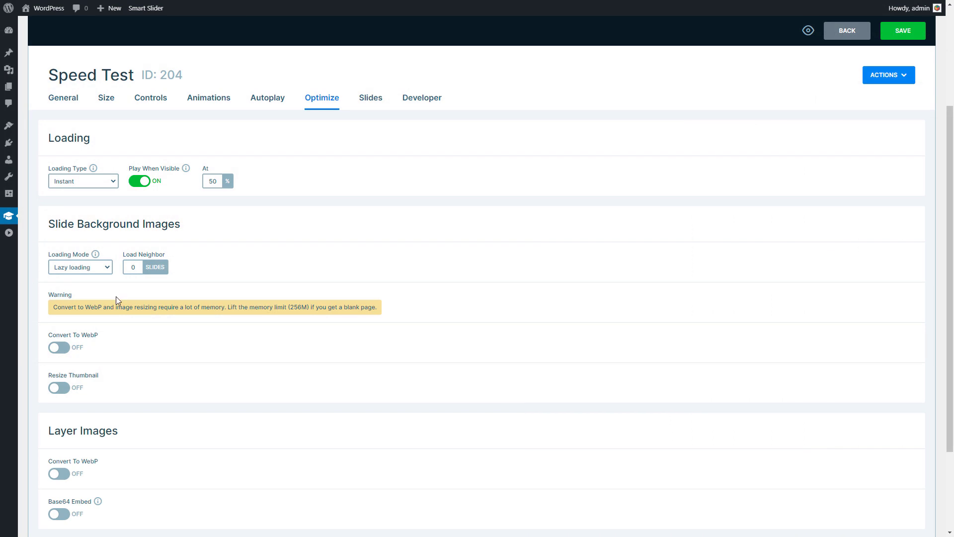
Step: Enable WebP conversion (quality 70%) and resizing for slide background images
{"action": "left_click", "coordinate": [58, 349]}
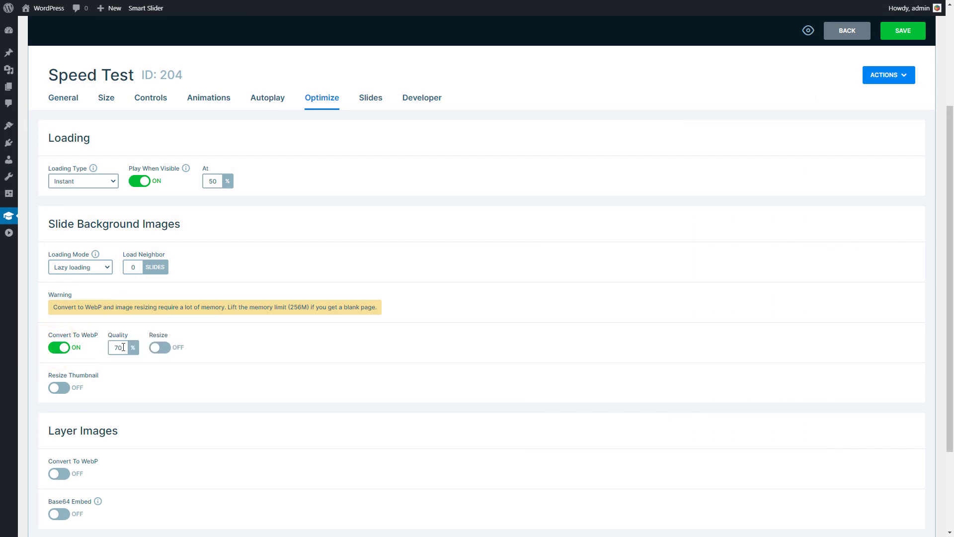
{"action": "left_click", "coordinate": [160, 348]}
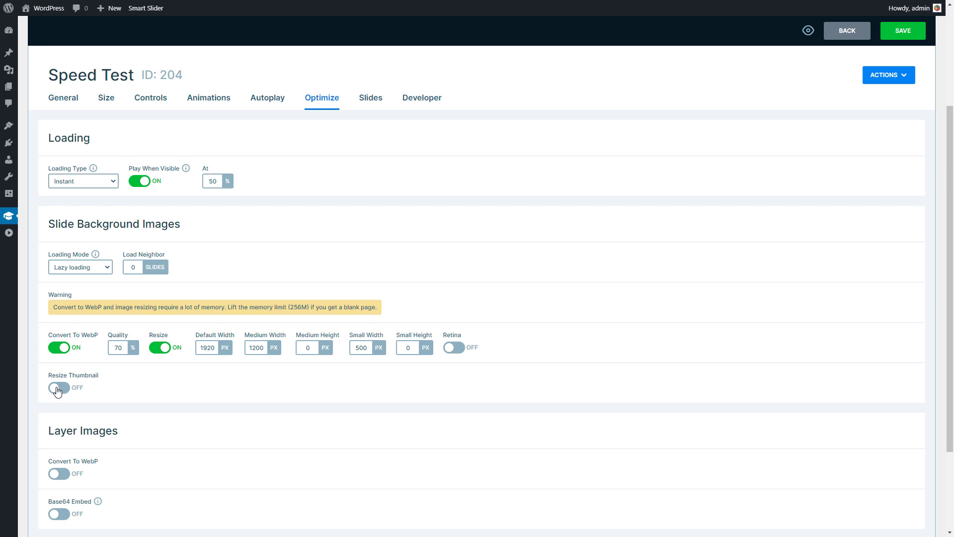
{"action": "scroll", "coordinate": [57, 392], "scroll_direction": "down", "scroll_amount": 2}
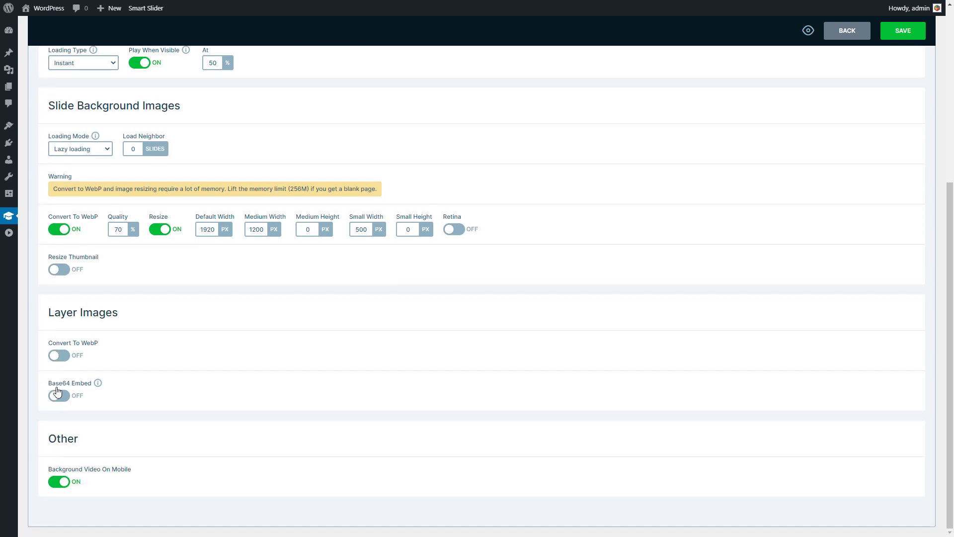
Step: Turn on layer image WebP, Resize and Base64 Embed, then save the slider
{"action": "left_click", "coordinate": [60, 356]}
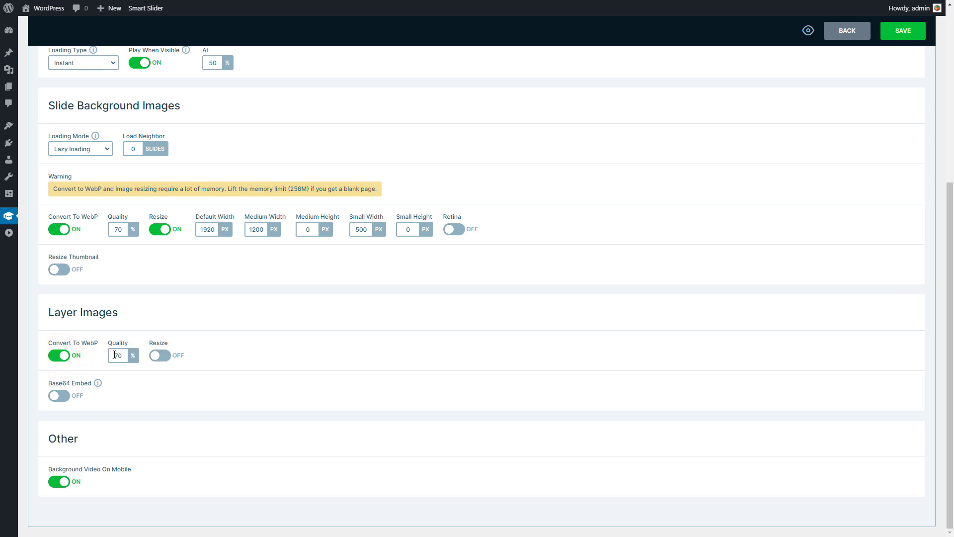
{"action": "left_click", "coordinate": [158, 356]}
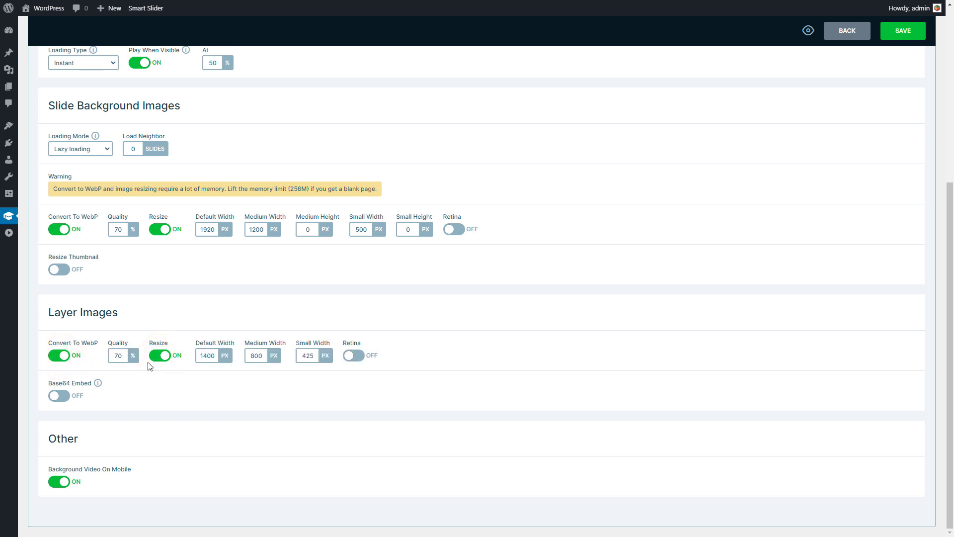
{"action": "left_click", "coordinate": [58, 396]}
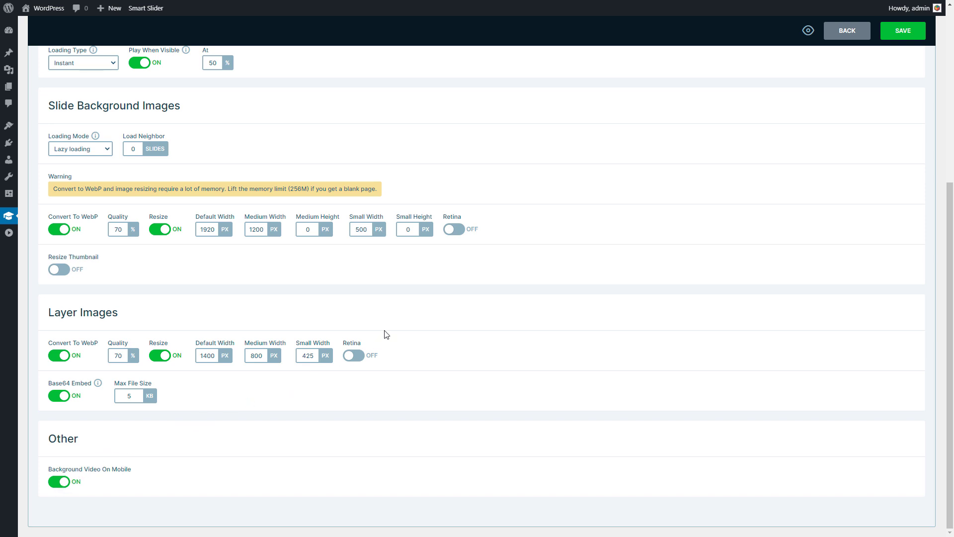
{"action": "left_click", "coordinate": [898, 33]}
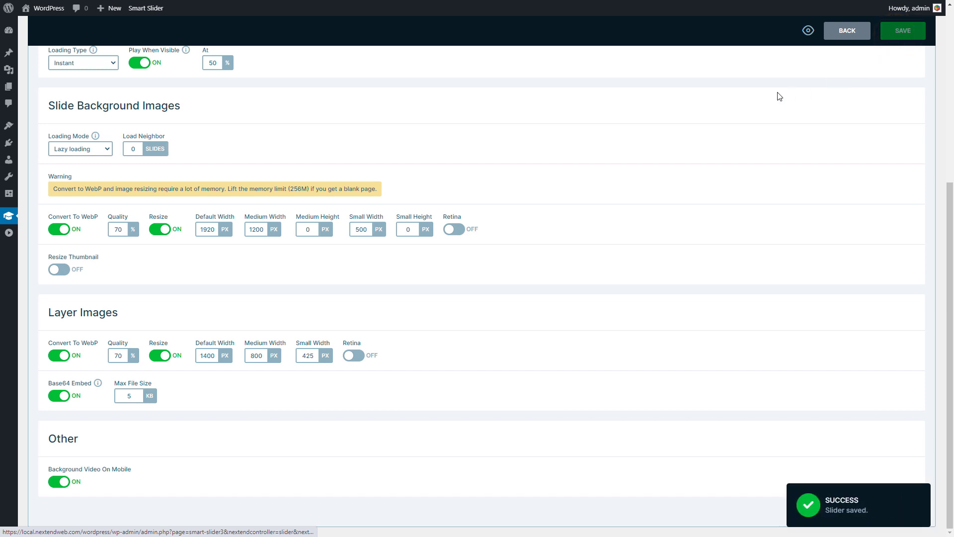
{"action": "scroll", "coordinate": [671, 135], "scroll_direction": "up", "scroll_amount": 5}
{"action": "left_click", "coordinate": [213, 104]}
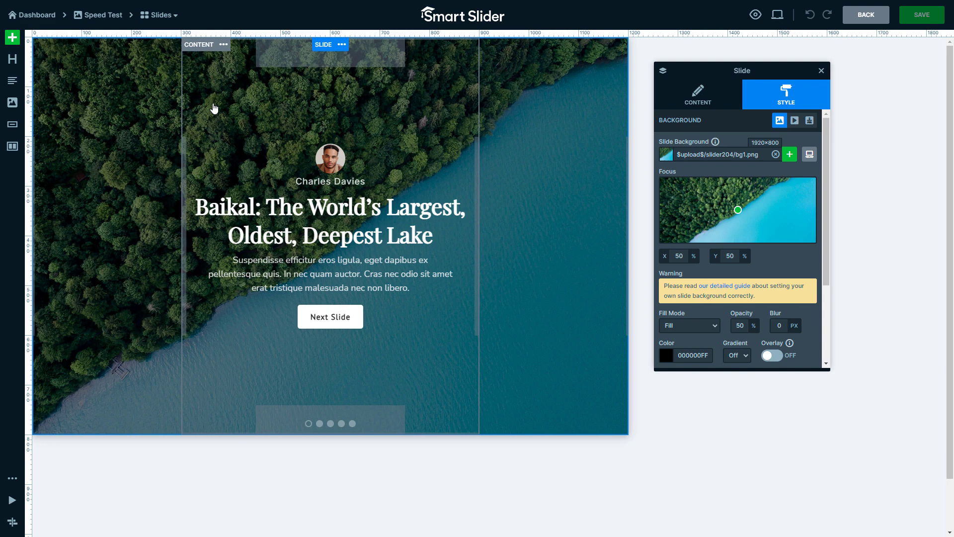
{"action": "left_click", "coordinate": [411, 181]}
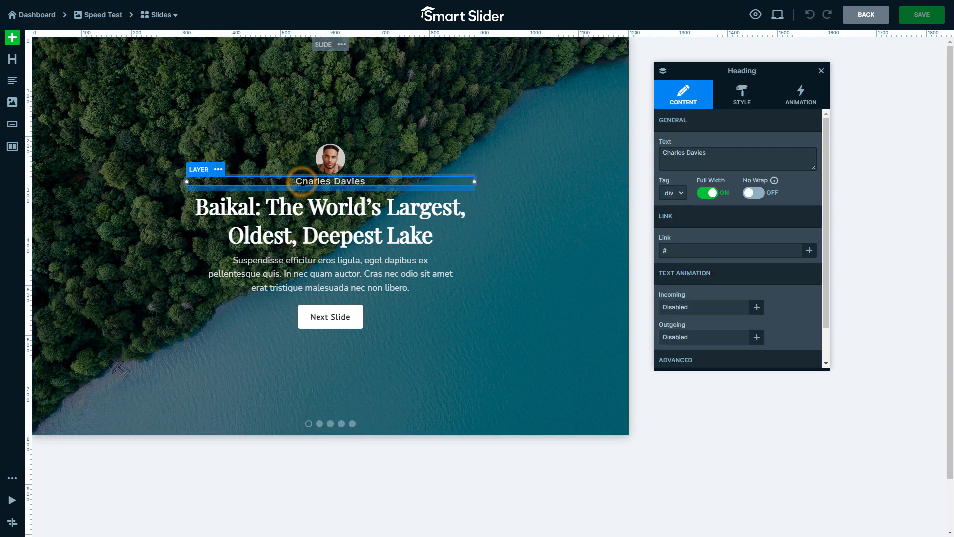
{"action": "left_click", "coordinate": [746, 93]}
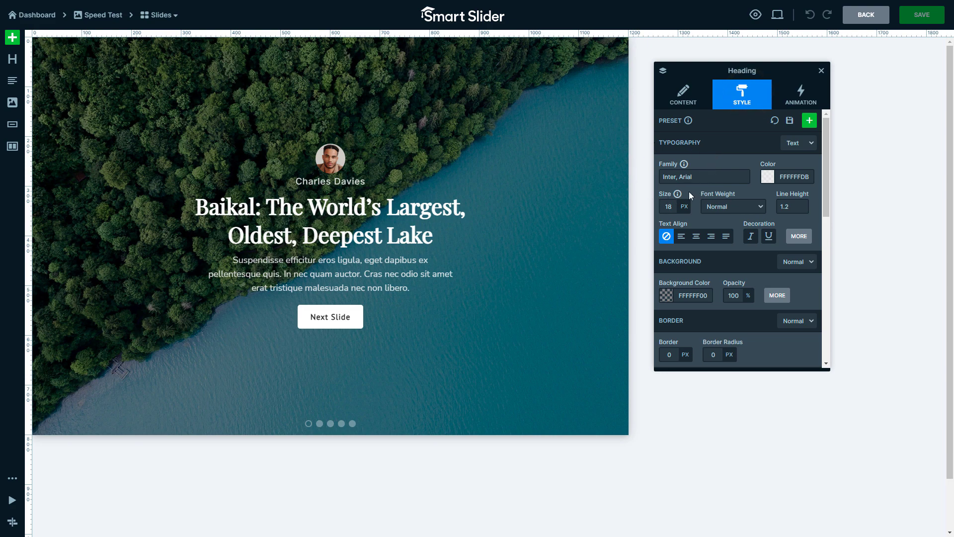
{"action": "left_click", "coordinate": [444, 216]}
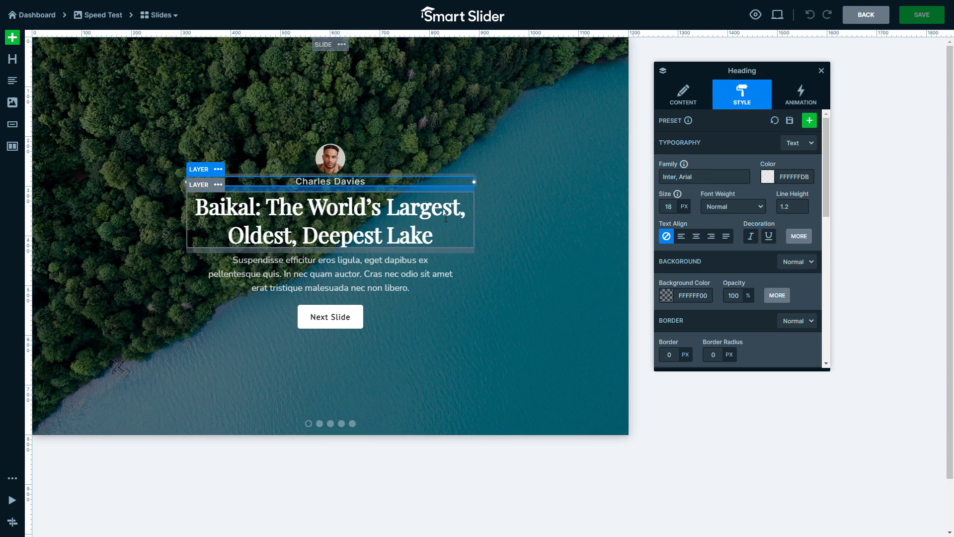
{"action": "left_click", "coordinate": [424, 273]}
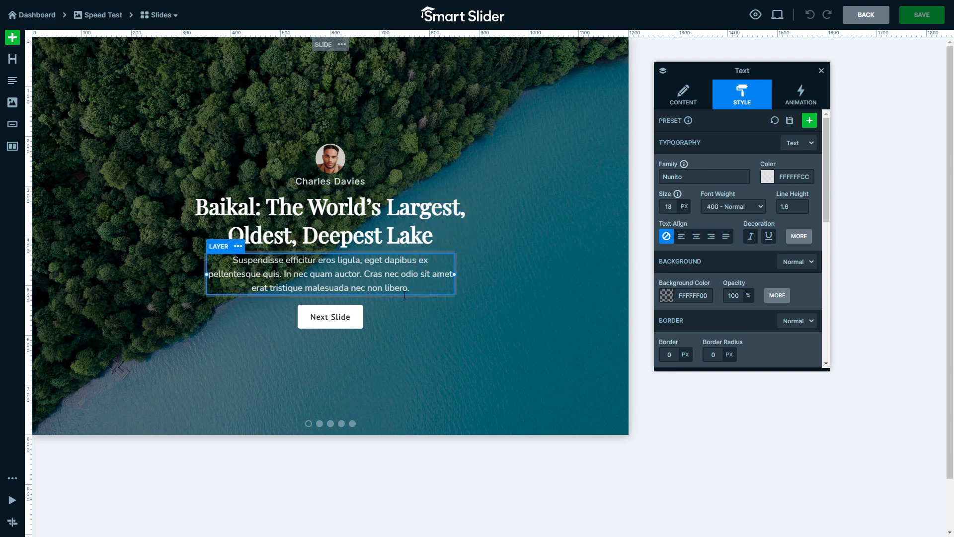
{"action": "left_click", "coordinate": [353, 321]}
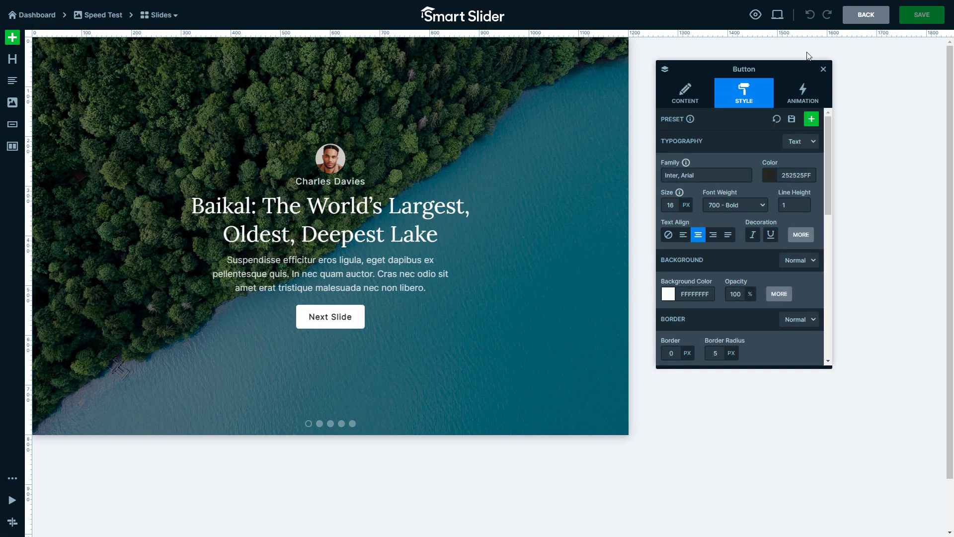
Step: From the Speed Test dashboard, enable Header Preload under Settings > Framework
{"action": "left_click", "coordinate": [115, 19]}
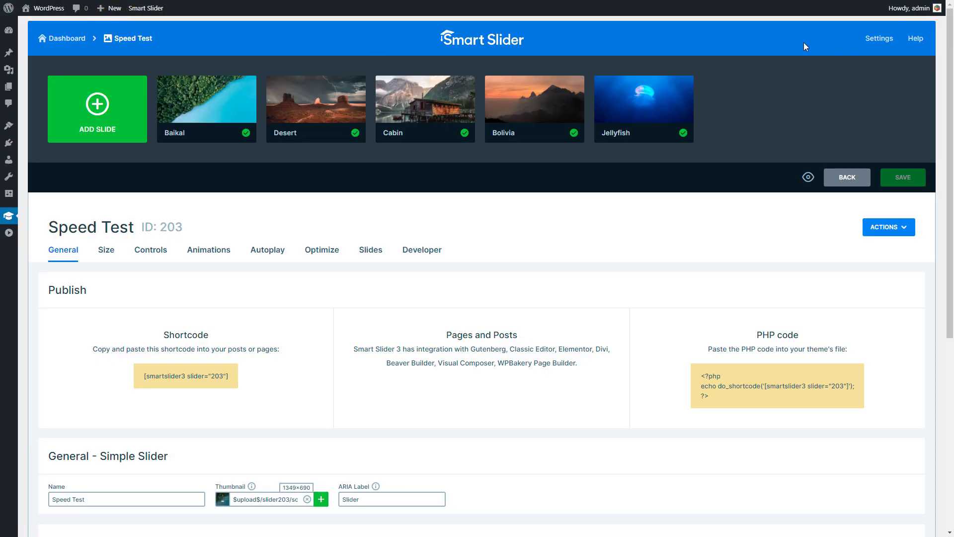
{"action": "left_click", "coordinate": [879, 41]}
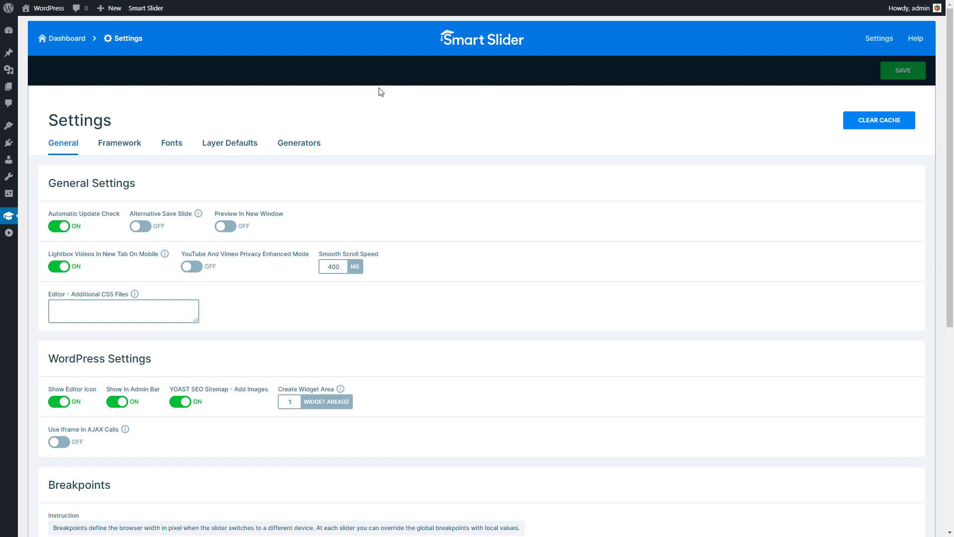
{"action": "left_click", "coordinate": [128, 151]}
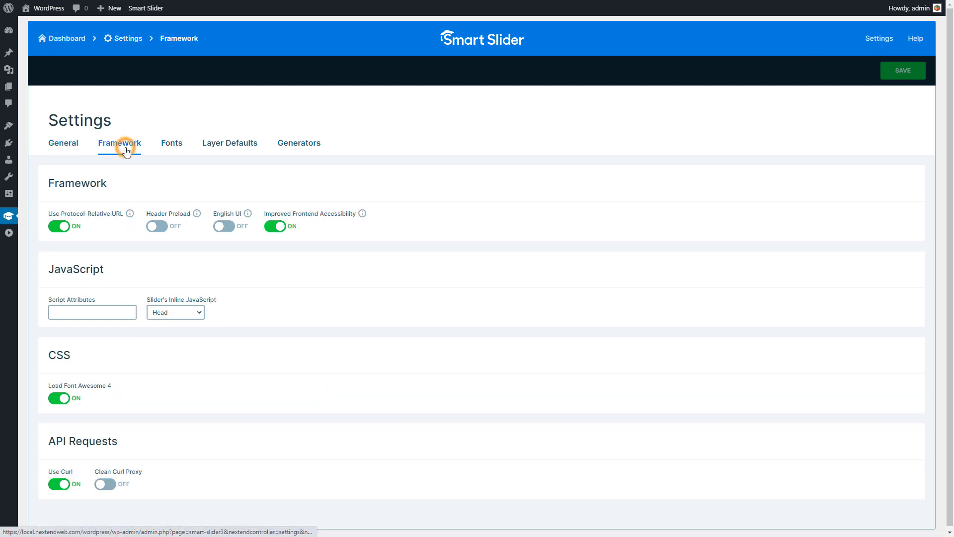
{"action": "left_click", "coordinate": [158, 227]}
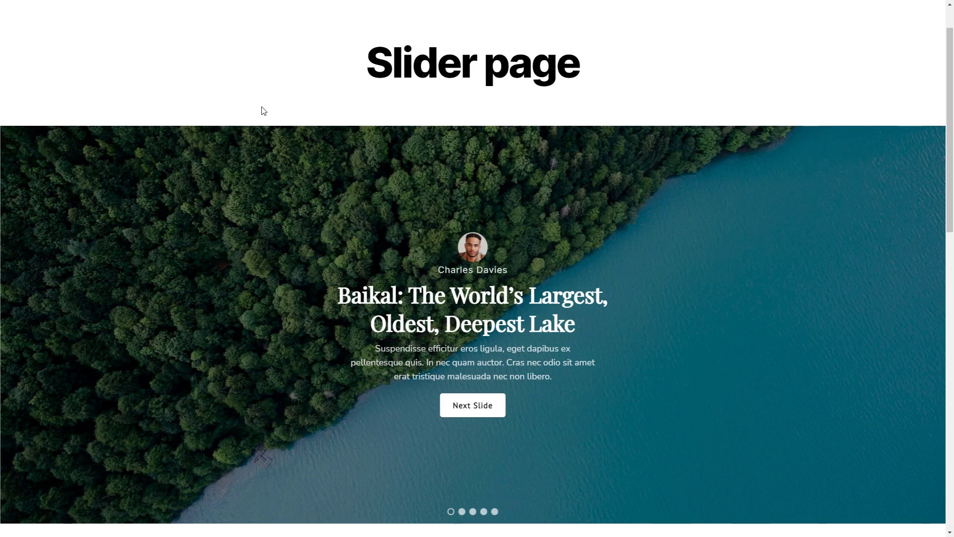
Step: Start a new DevTools Lighthouse performance audit of the Slider page
{"action": "right_click", "coordinate": [135, 74]}
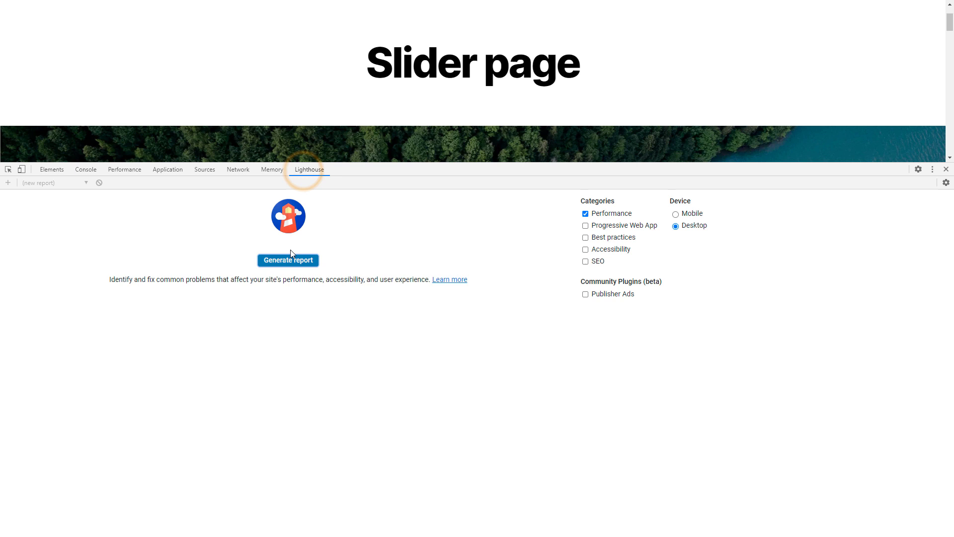
{"action": "left_click", "coordinate": [288, 261]}
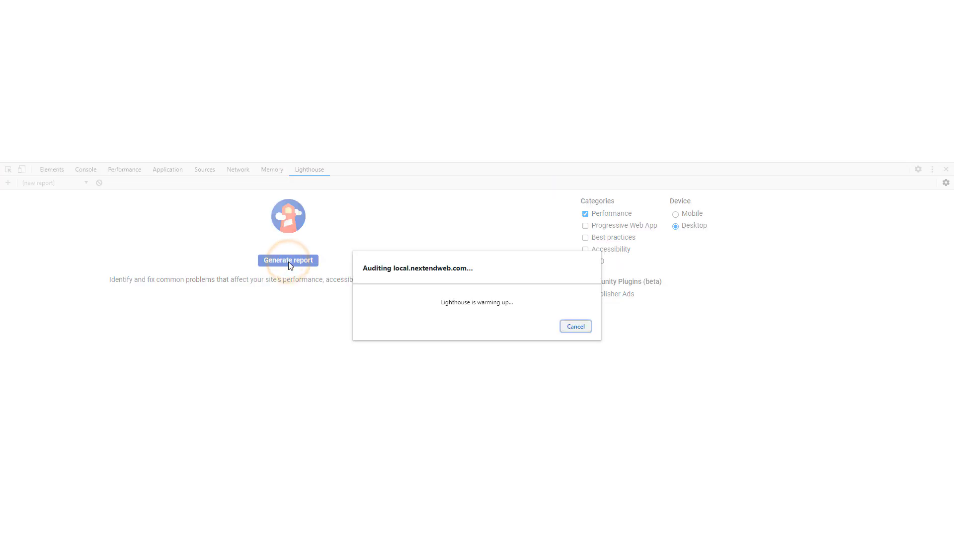